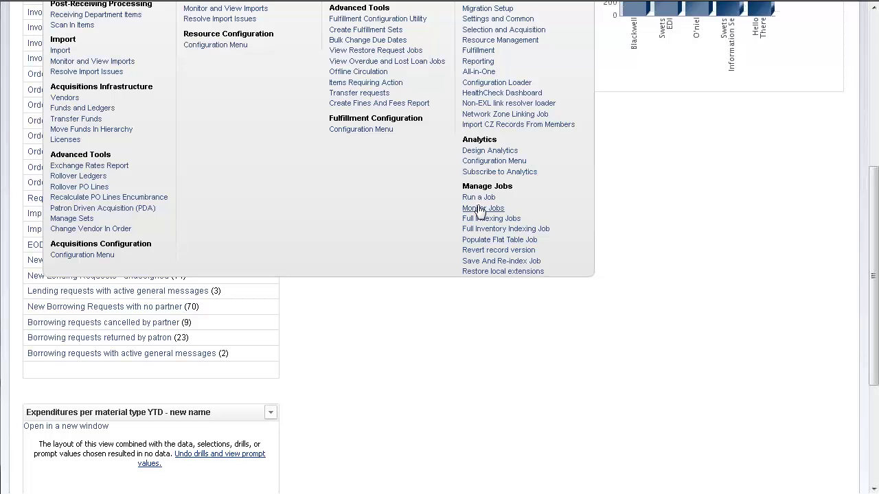
# Start a manual job run, filter the job list to the Export type and choose the Export Electronic Portfolios job
pyautogui.click(475, 198)
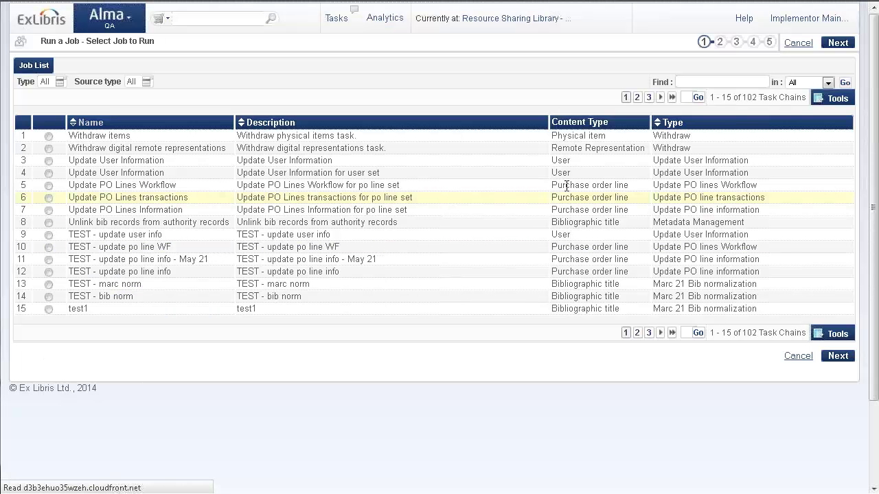
pyautogui.click(56, 82)
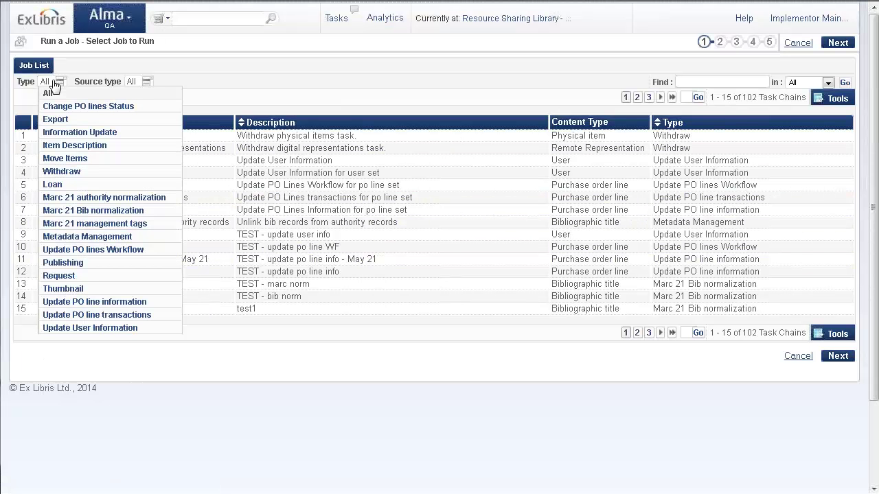
pyautogui.click(62, 124)
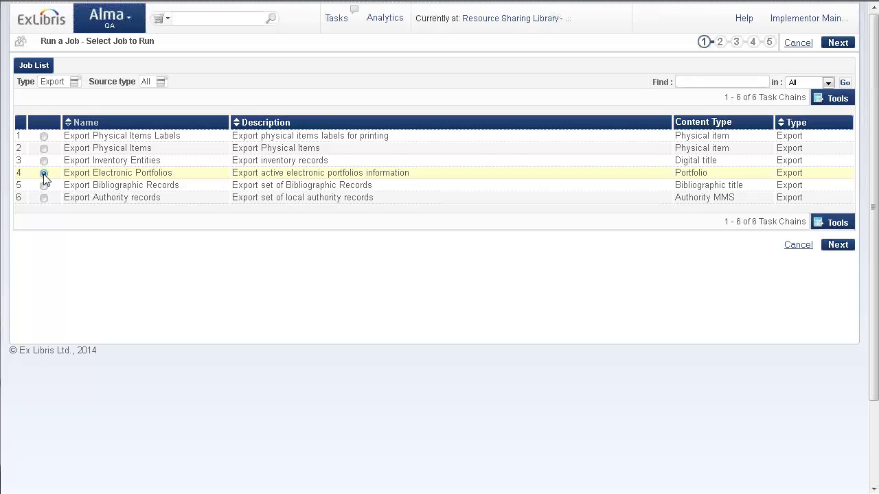
pyautogui.click(844, 251)
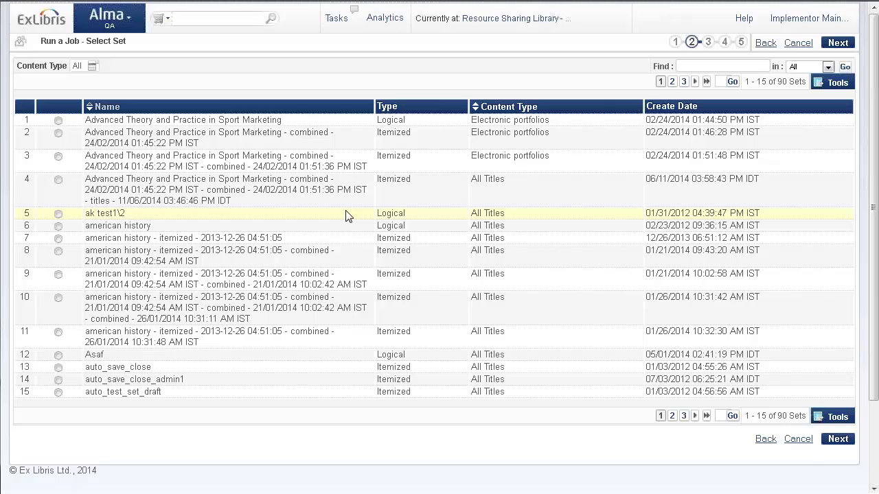
# Search the sets for "war" and choose the Civil War Articles set for the job
pyautogui.click(58, 121)
pyautogui.click(687, 63)
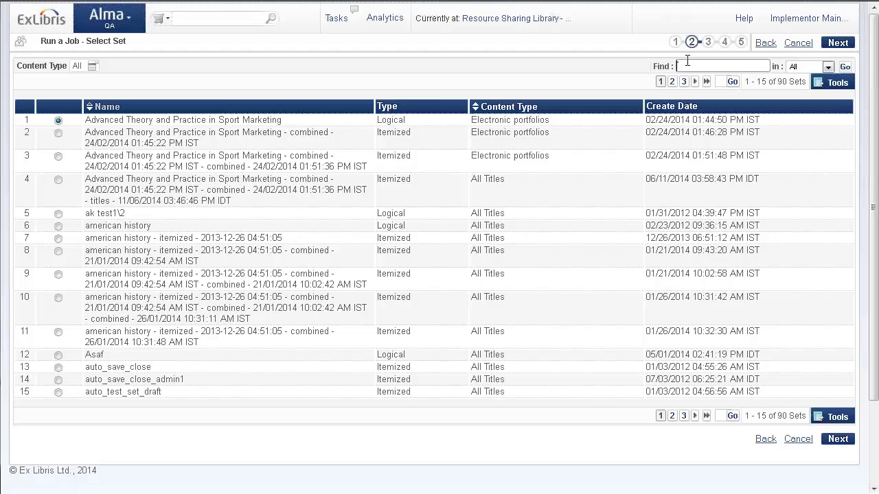
pyautogui.press('Return')
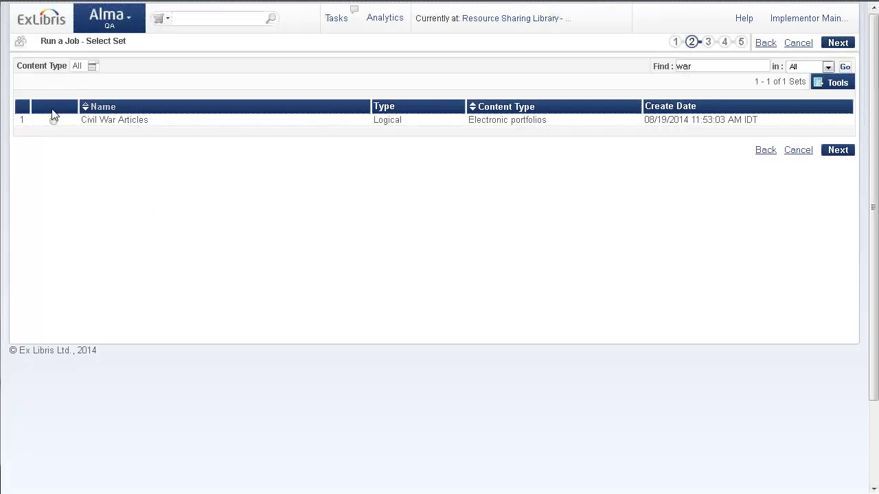
pyautogui.click(54, 121)
pyautogui.click(838, 150)
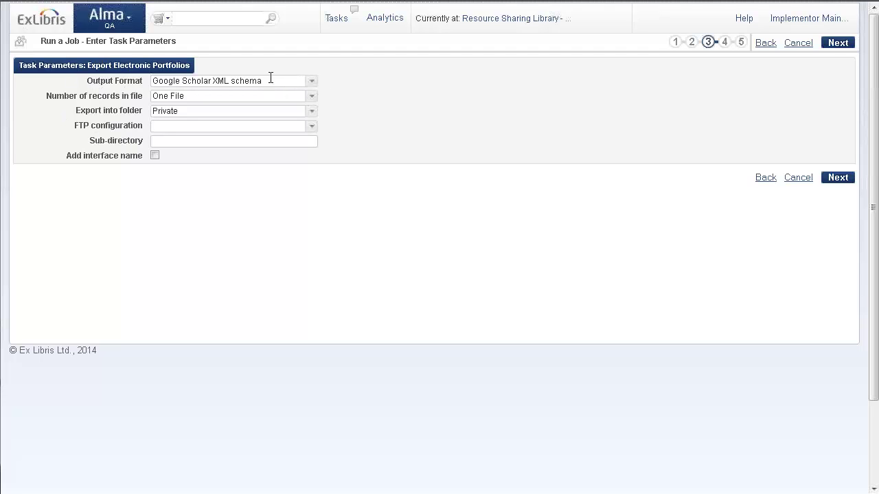
# Set the output format to TXT schema, with all records in One File and export into the Private folder
pyautogui.click(315, 81)
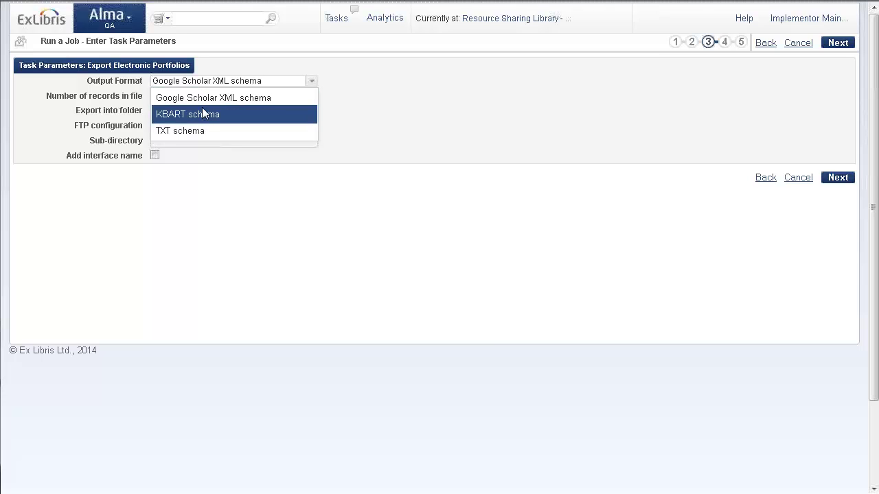
pyautogui.click(203, 137)
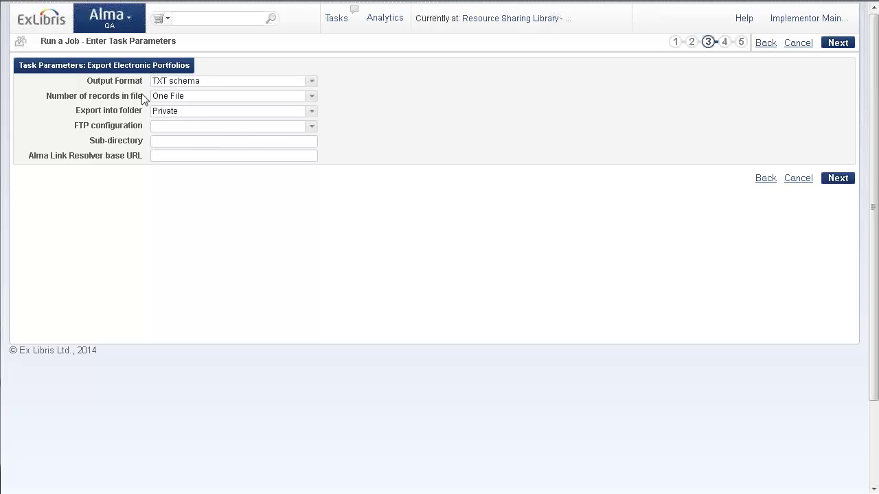
pyautogui.click(312, 98)
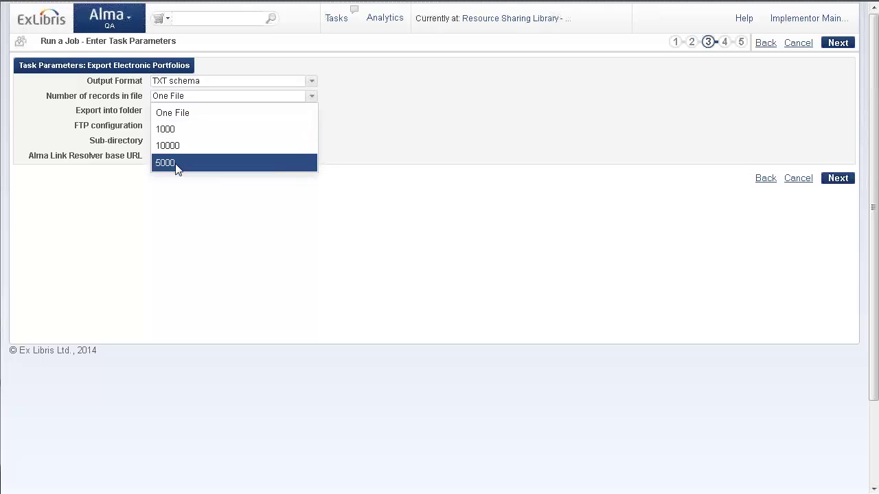
pyautogui.click(173, 114)
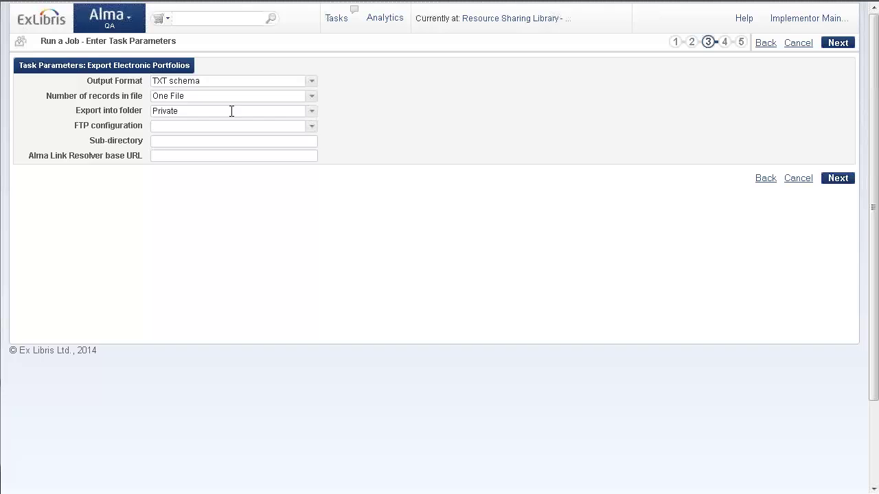
pyautogui.click(310, 113)
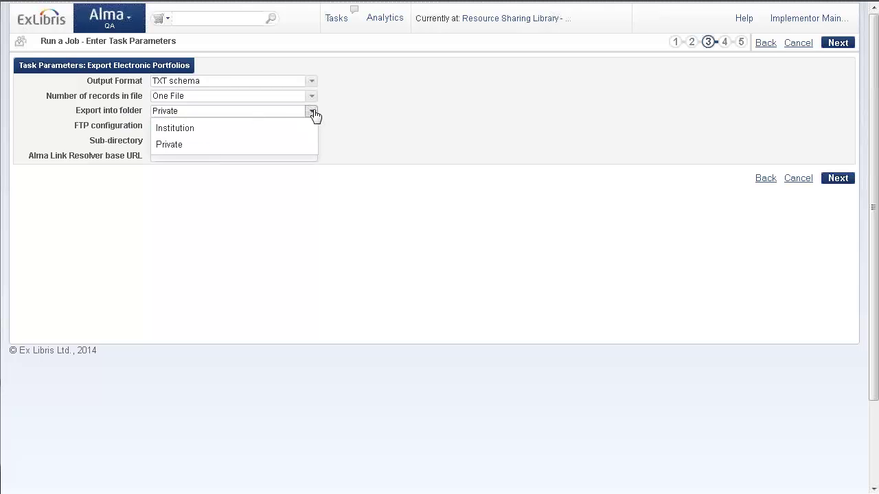
pyautogui.click(314, 115)
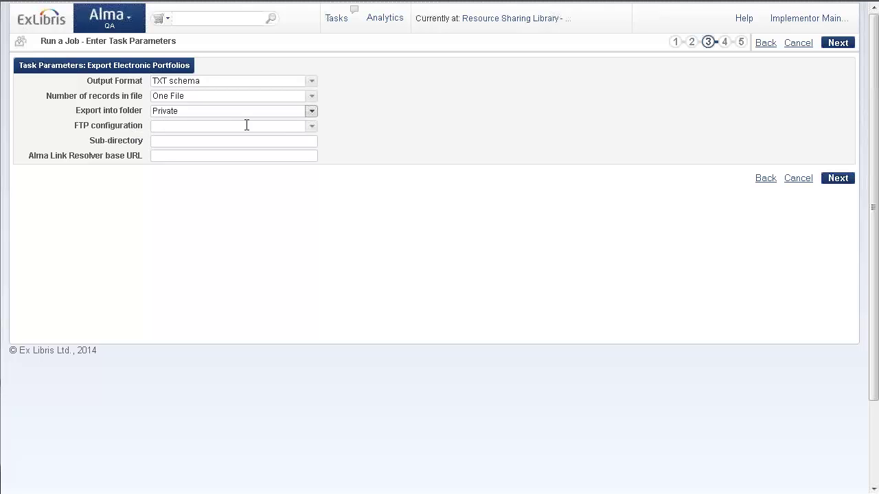
# Set the FTP configuration to ftp.exlibris.co.il and the sub-directory to DBH
pyautogui.click(310, 126)
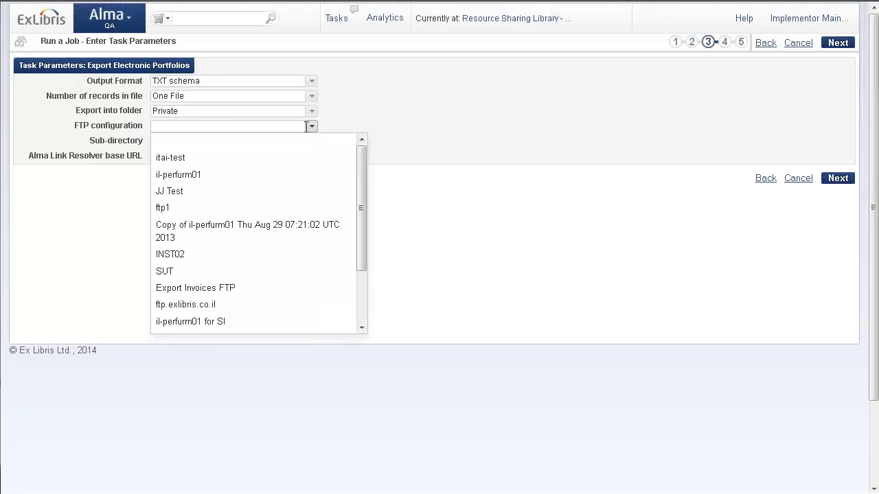
pyautogui.moveTo(357, 196); pyautogui.dragTo(357, 240)
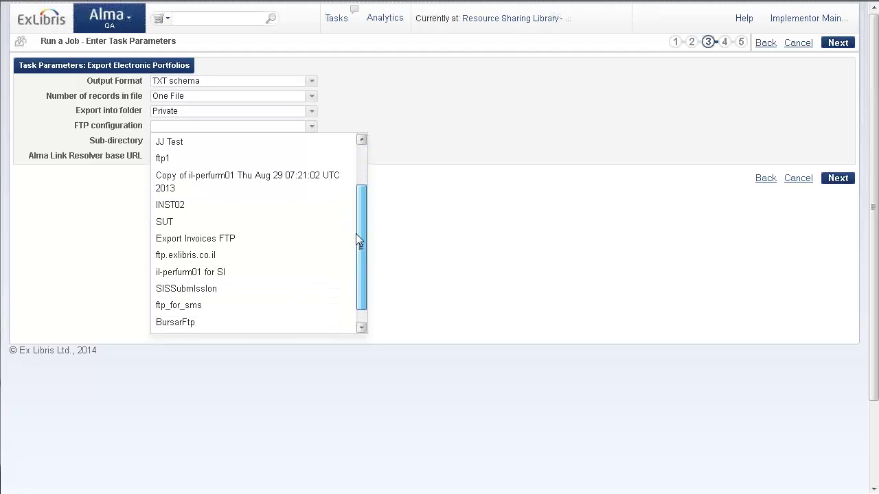
pyautogui.click(218, 255)
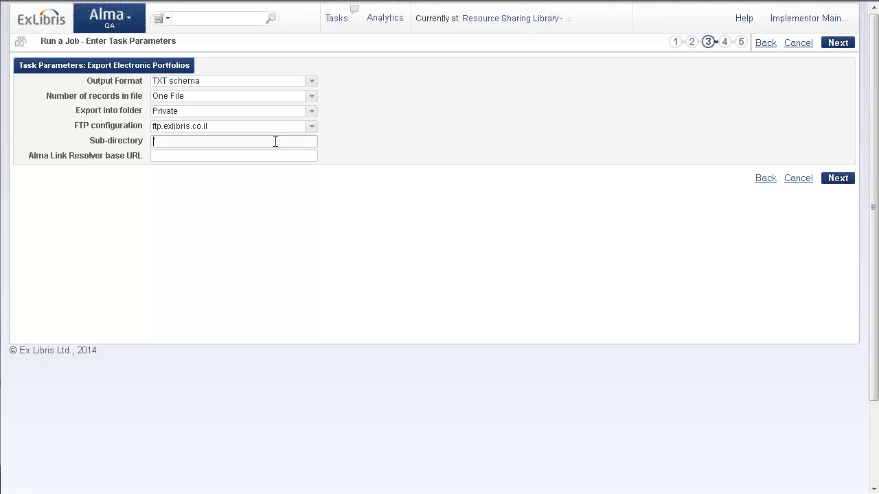
pyautogui.click(210, 140)
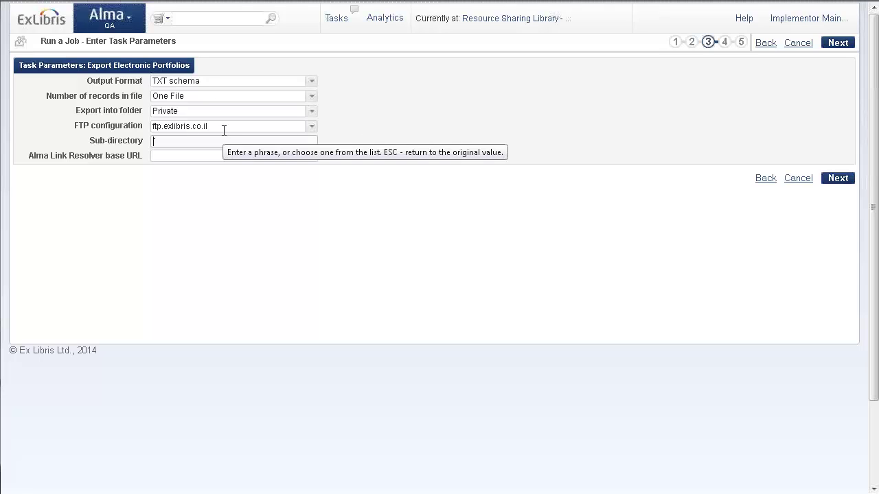
pyautogui.write('DBH')
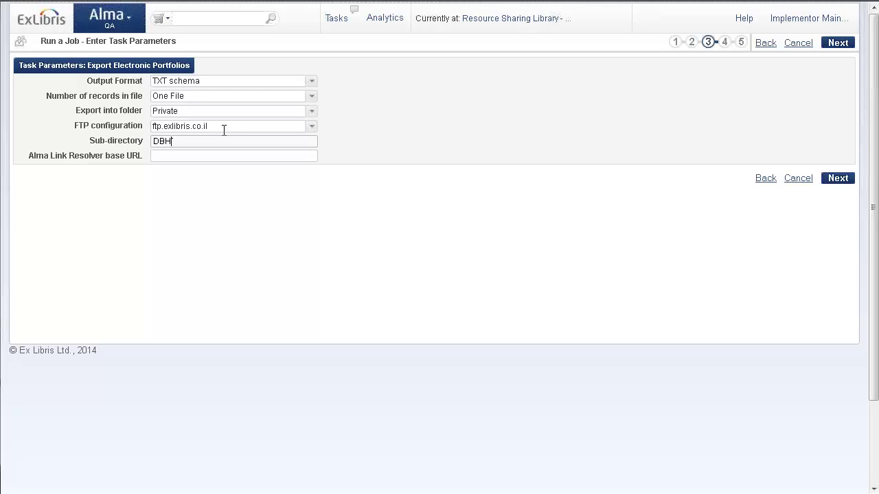
pyautogui.click(190, 155)
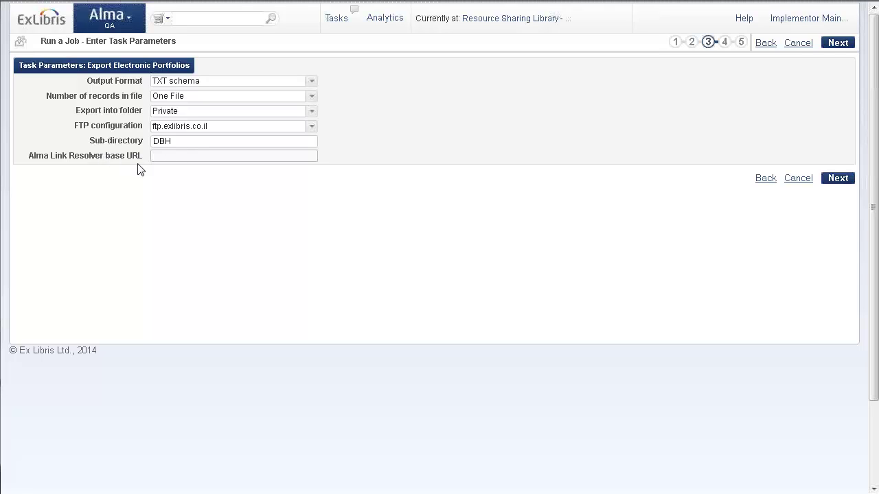
pyautogui.moveTo(166, 154)
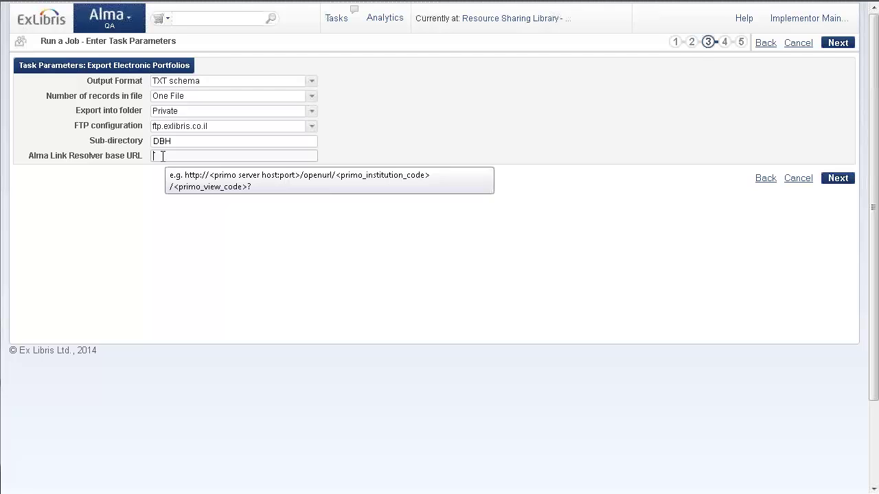
pyautogui.click(163, 156)
pyautogui.write('http://')
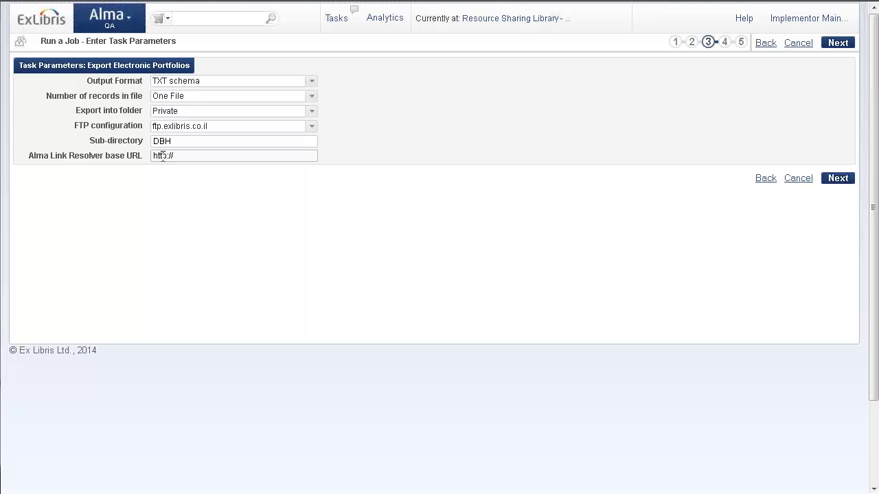
pyautogui.write('mylinkresover.com')
# Accept the default job name and the As soon as possible schedule, and submit the export job
pyautogui.click(839, 180)
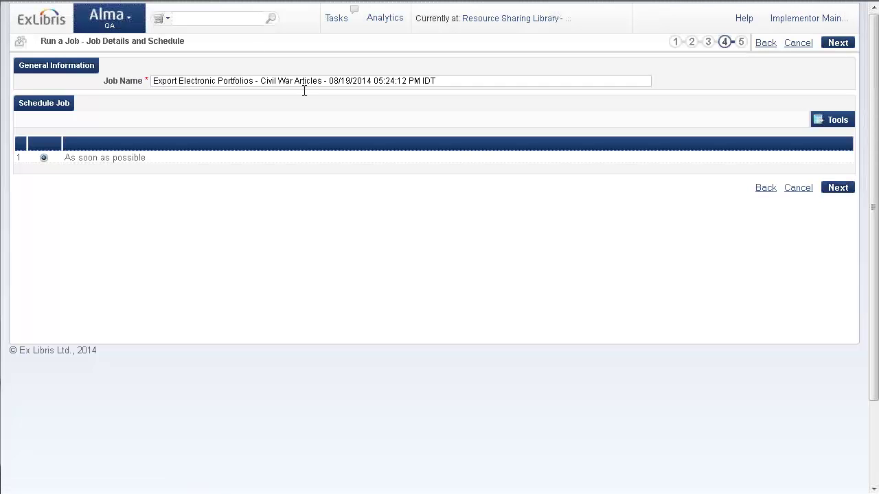
pyautogui.click(838, 188)
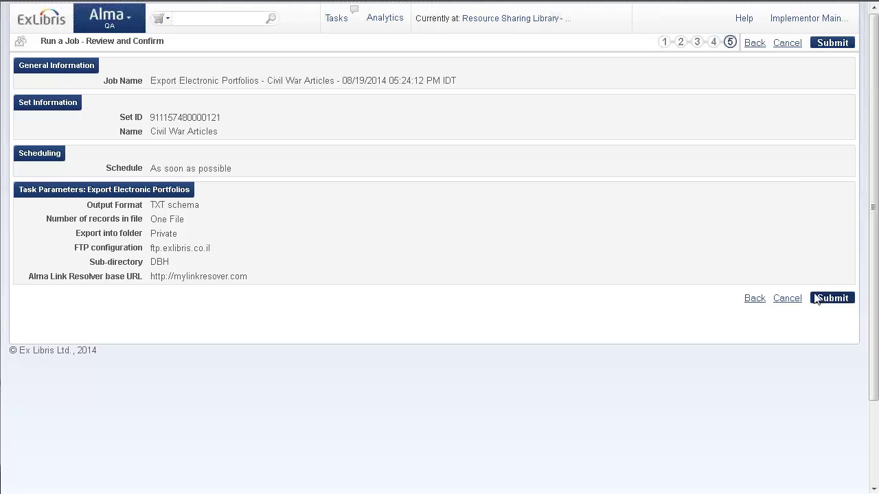
pyautogui.click(838, 302)
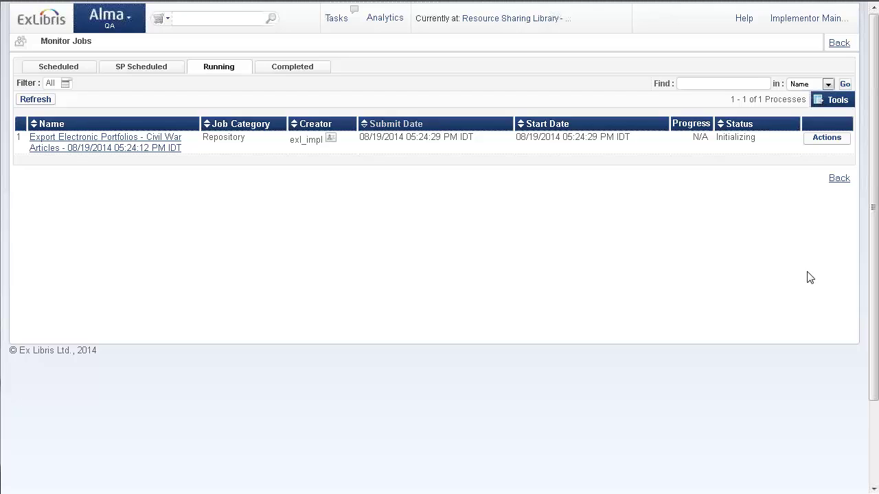
# Refresh the running jobs and open the report of the completed Civil War Articles export job
pyautogui.click(27, 103)
pyautogui.click(25, 101)
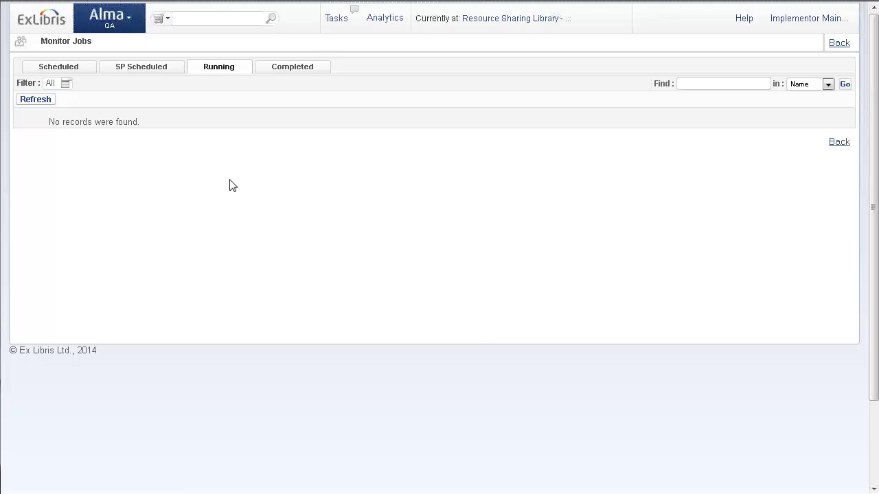
pyautogui.click(300, 67)
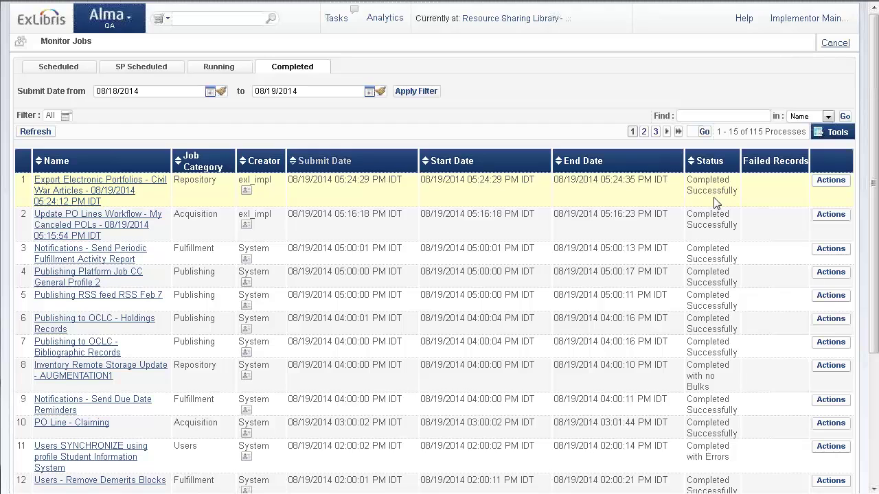
pyautogui.click(831, 183)
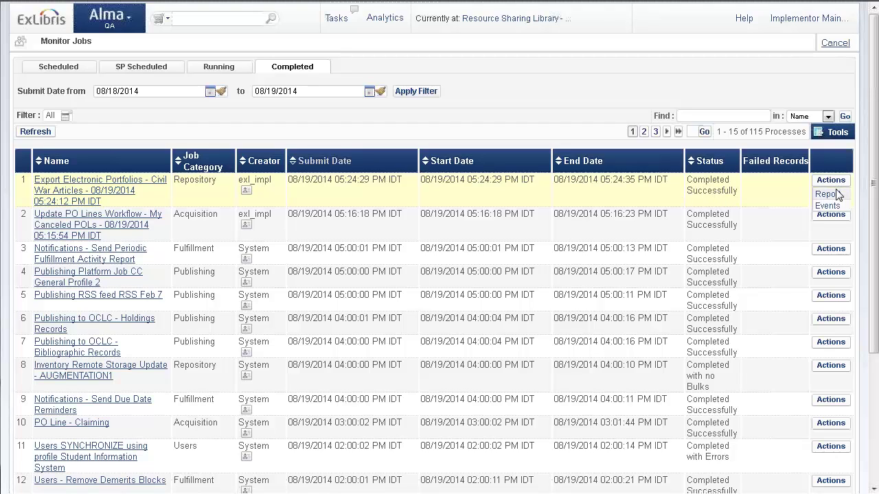
pyautogui.click(836, 195)
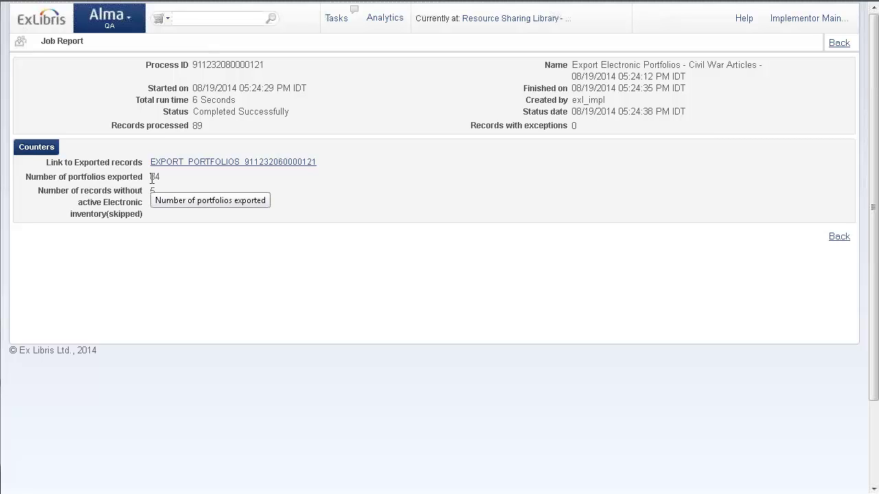
# Open the exported portfolios text file from the job report in Notepad++ and enlarge its window
pyautogui.click(233, 163)
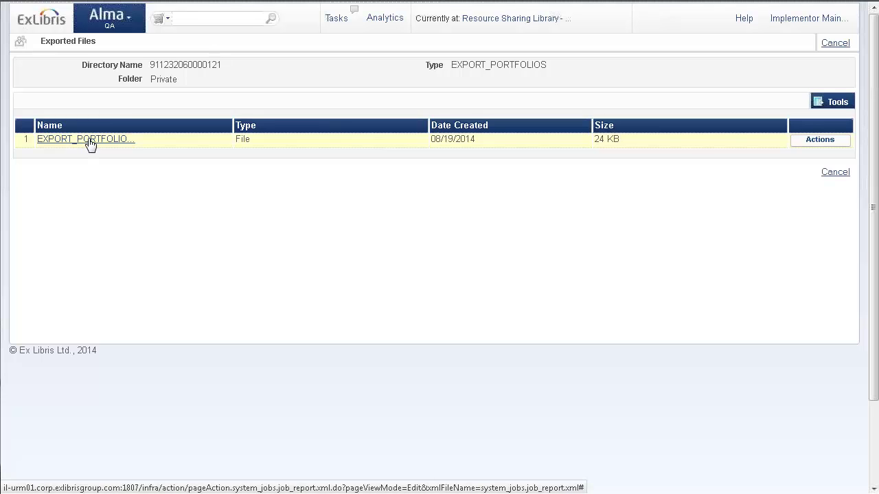
pyautogui.click(90, 140)
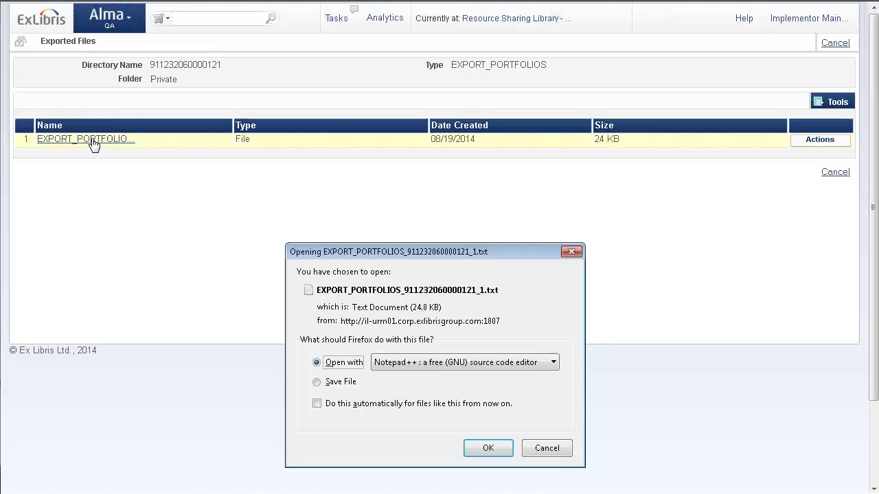
pyautogui.click(480, 447)
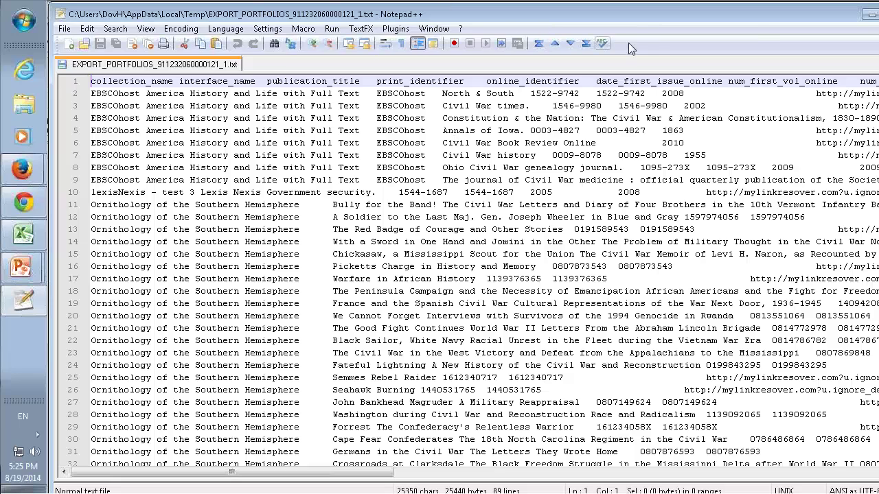
pyautogui.doubleClick(736, 15)
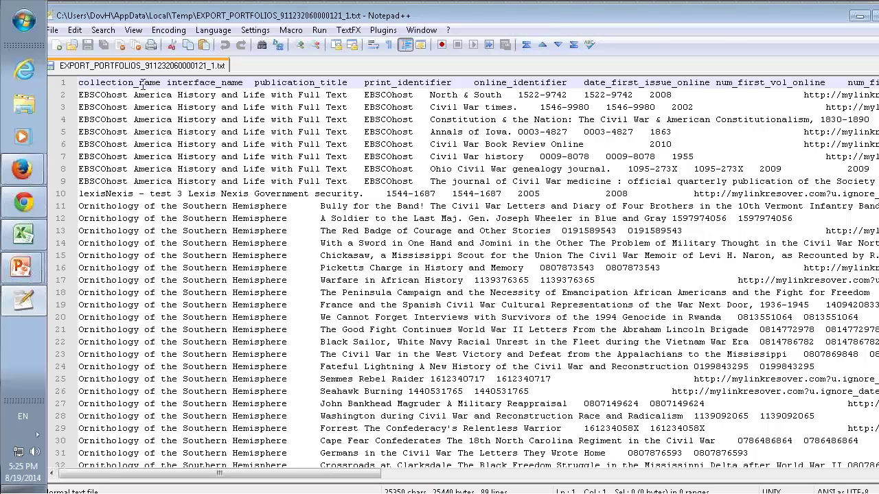
pyautogui.click(181, 82)
pyautogui.moveTo(268, 473); pyautogui.dragTo(518, 473)
pyautogui.moveTo(235, 107); pyautogui.dragTo(494, 107)
pyautogui.click(255, 107)
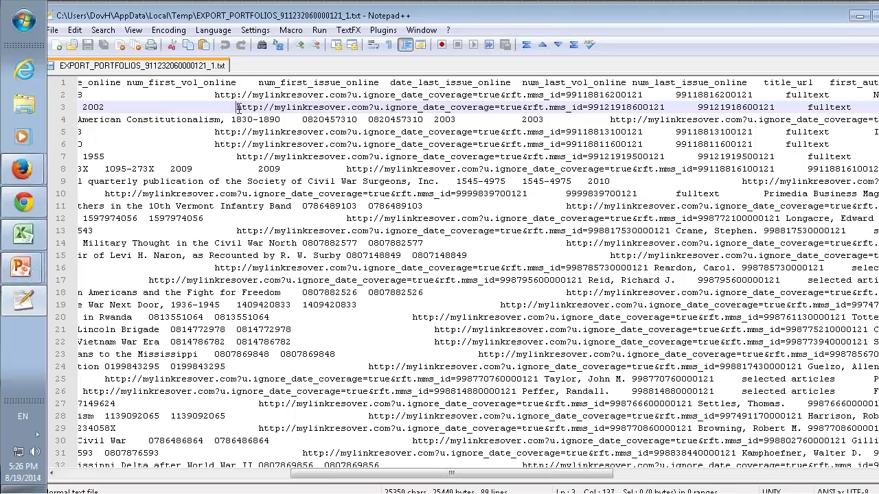
pyautogui.moveTo(236, 107); pyautogui.dragTo(369, 107)
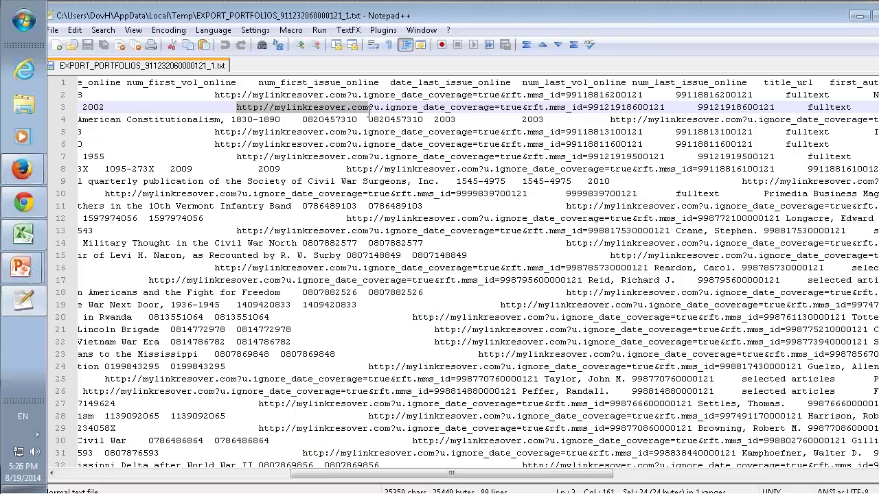
pyautogui.tripleClick(369, 108)
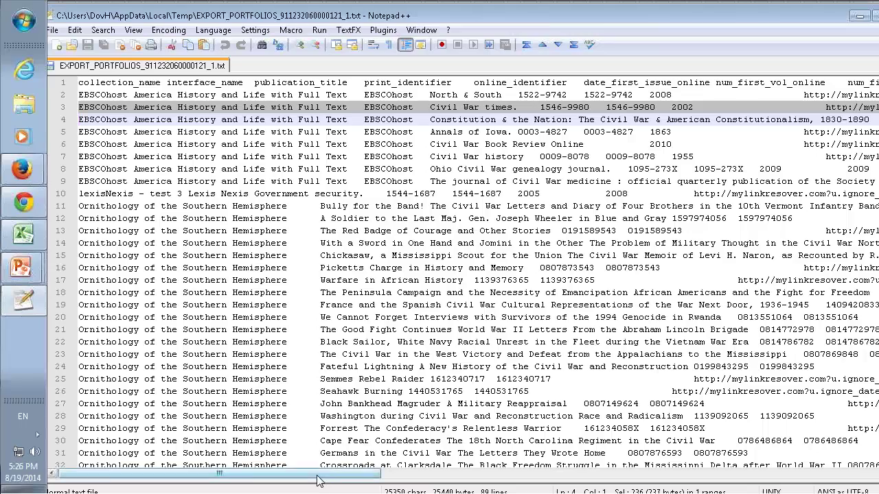
pyautogui.moveTo(381, 473); pyautogui.dragTo(808, 489)
pyautogui.scroll(-19, 555, 405)
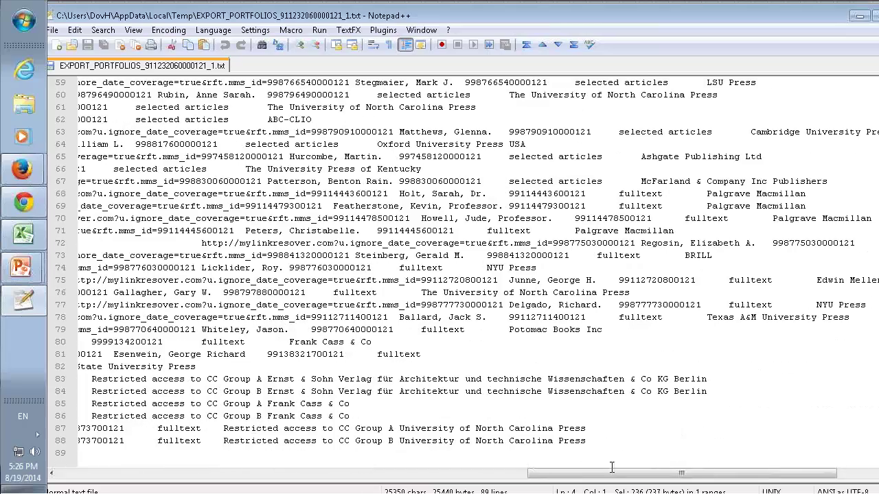
pyautogui.moveTo(611, 474); pyautogui.dragTo(86, 471)
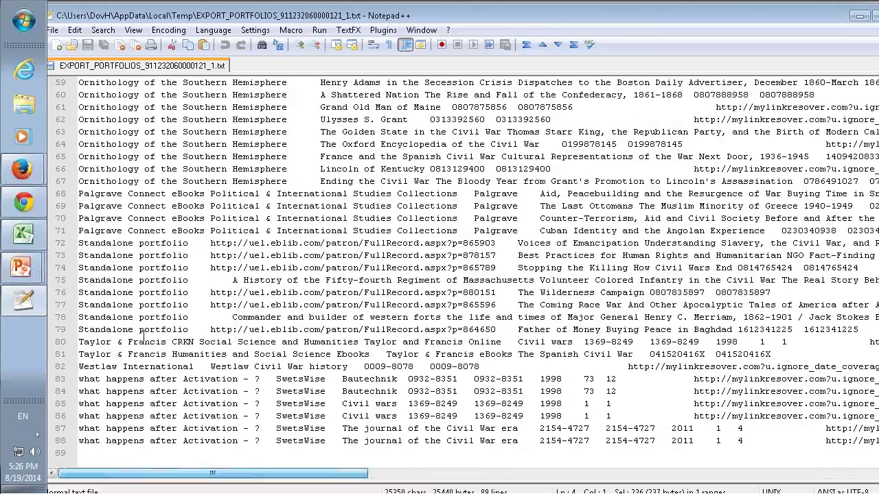
pyautogui.scroll(18, 171, 293)
pyautogui.scroll(2, 172, 293)
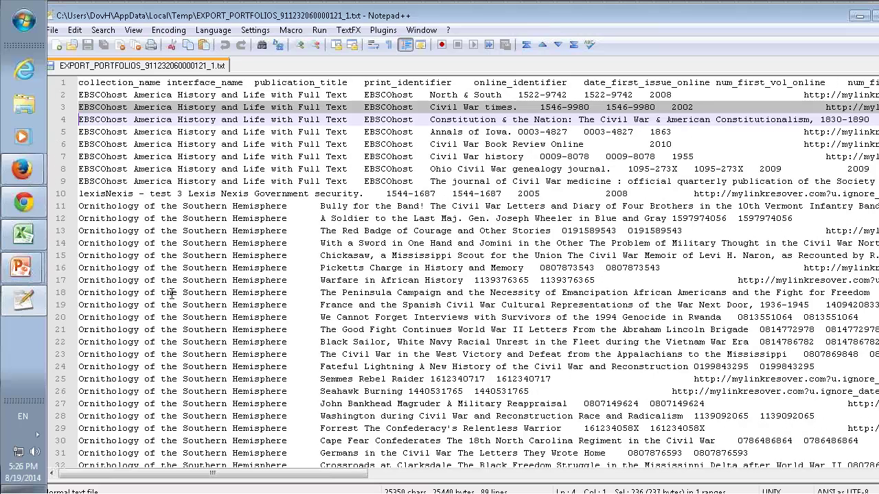